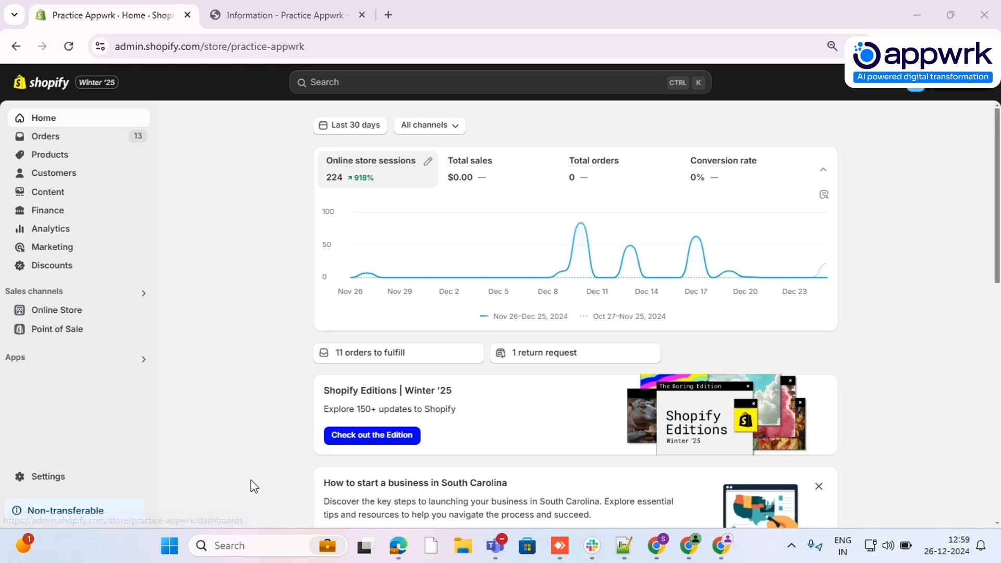
# Open the store's discounts list and start adding a new discount of the type Amount off order
pyautogui.click(77, 267)
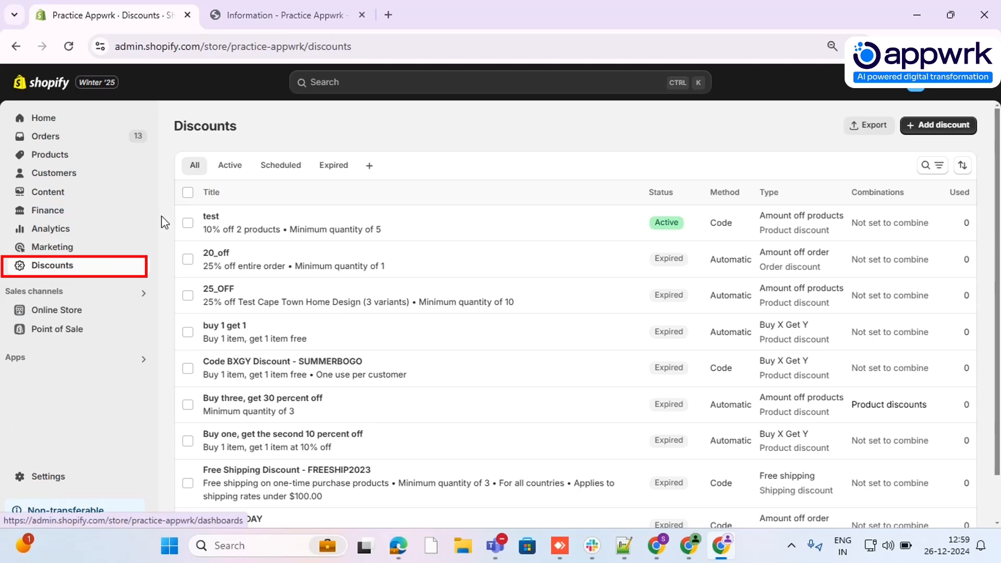
pyautogui.scroll(-2, 186, 209)
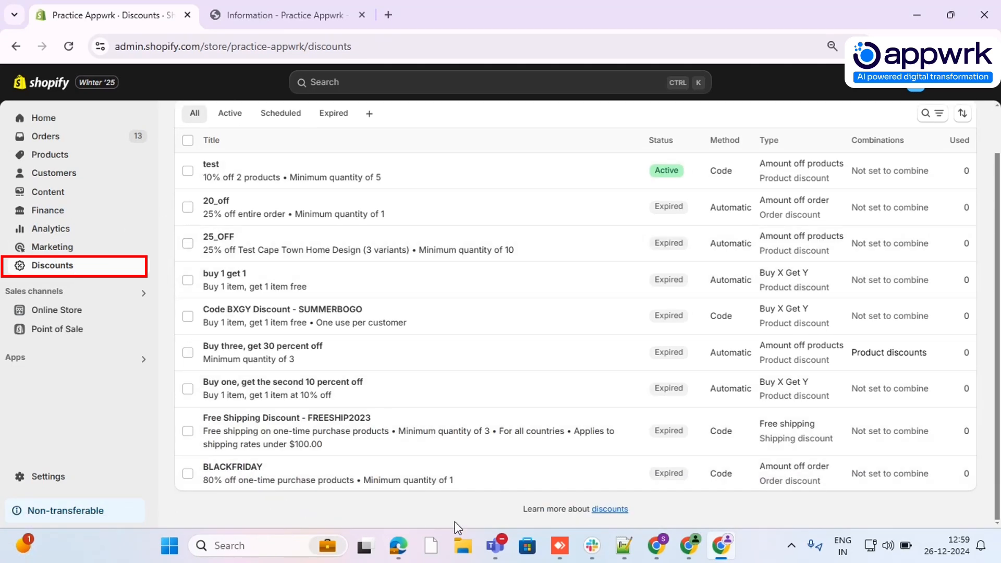
pyautogui.scroll(2, 624, 390)
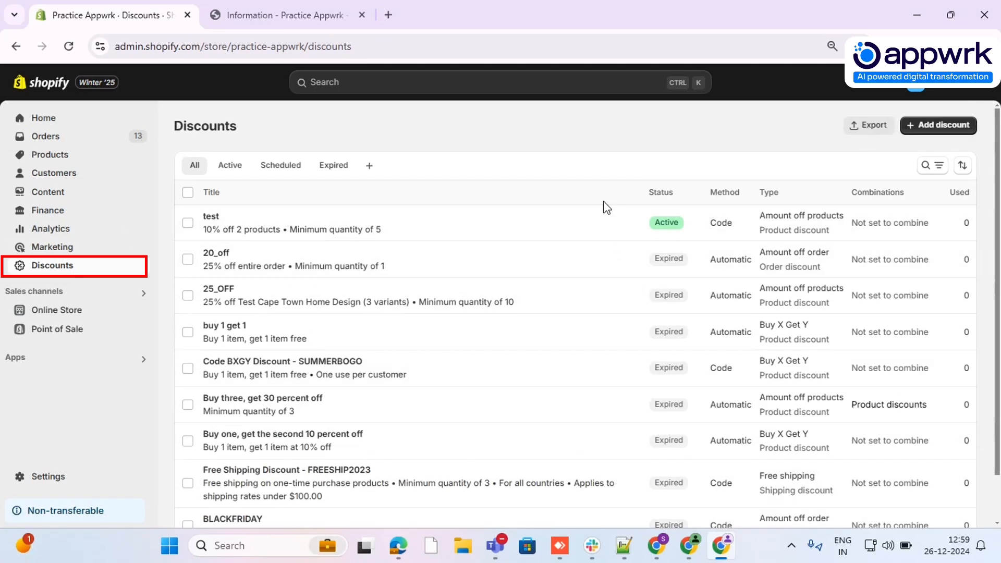
pyautogui.click(932, 131)
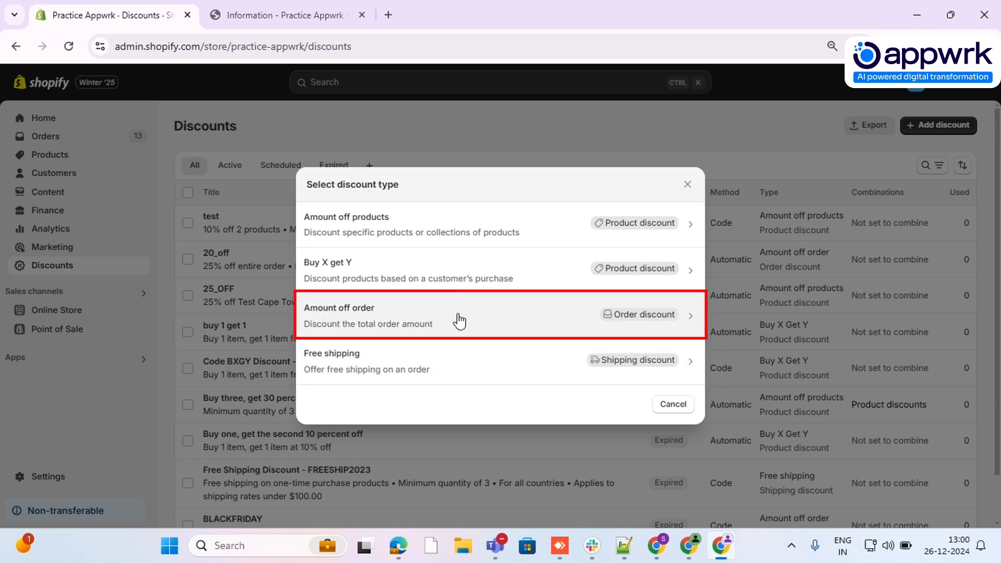
pyautogui.click(486, 322)
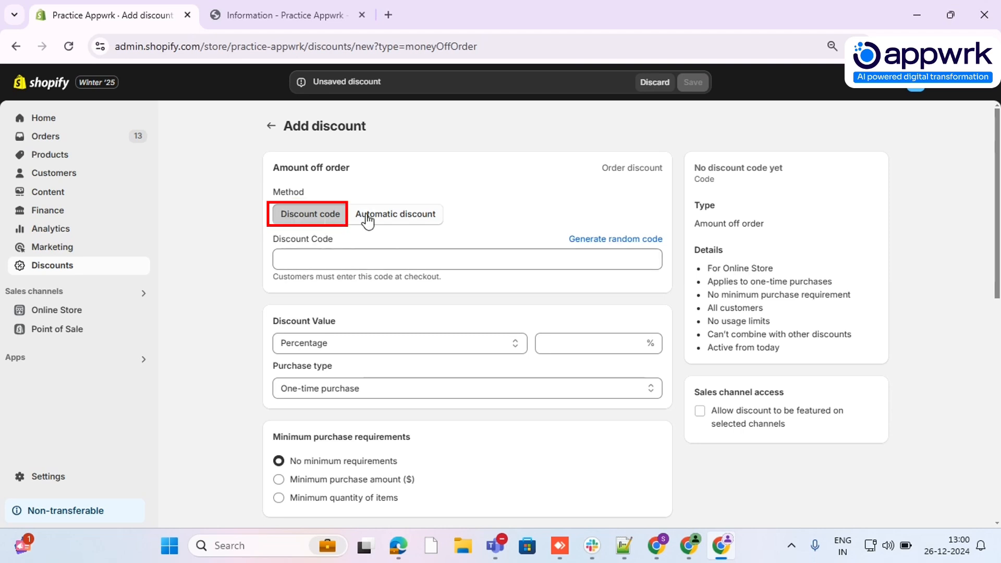
# Preview the form for the Automatic discount method and return to the Discount code method
pyautogui.click(401, 223)
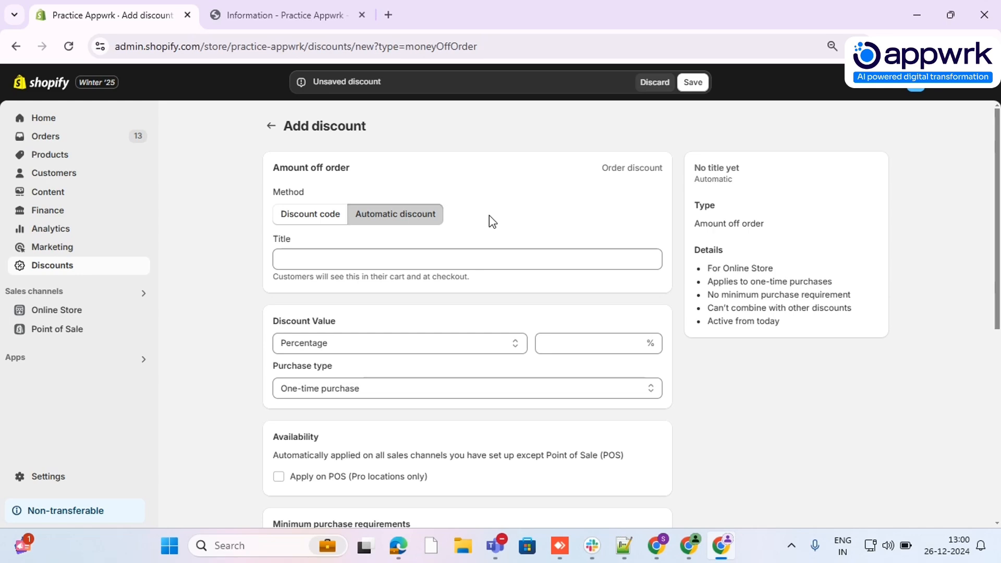
pyautogui.scroll(-4, 489, 221)
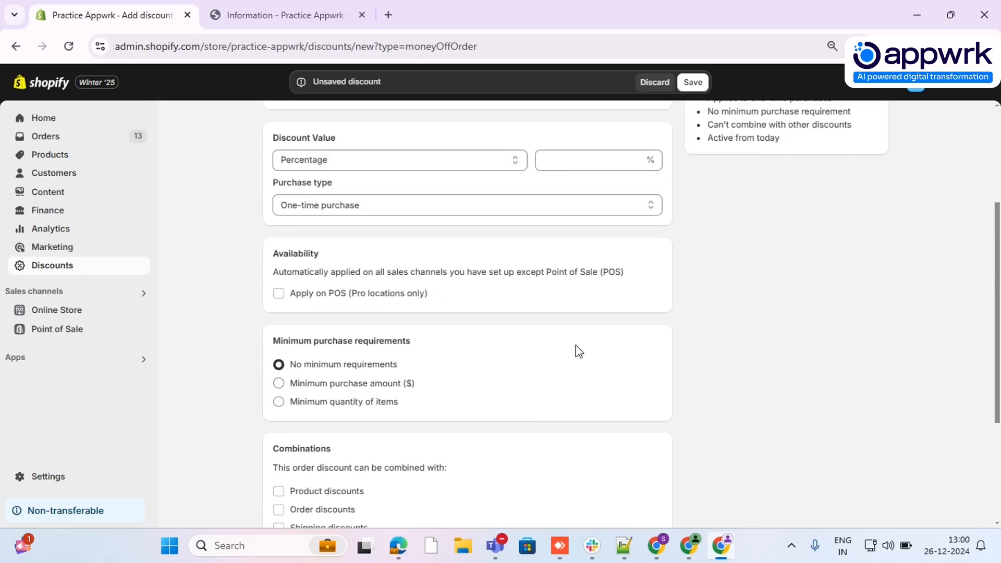
pyautogui.scroll(4, 567, 298)
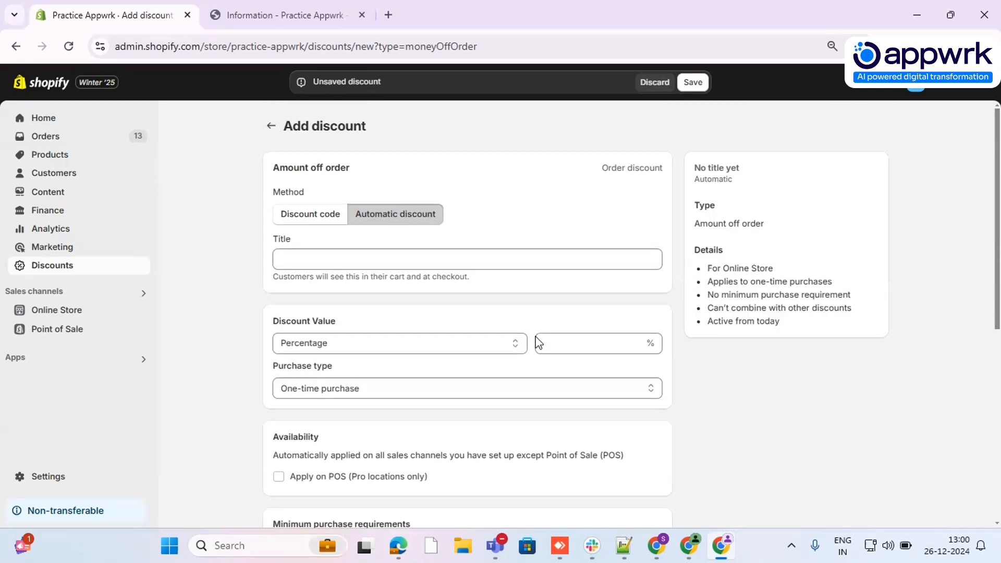
pyautogui.click(310, 230)
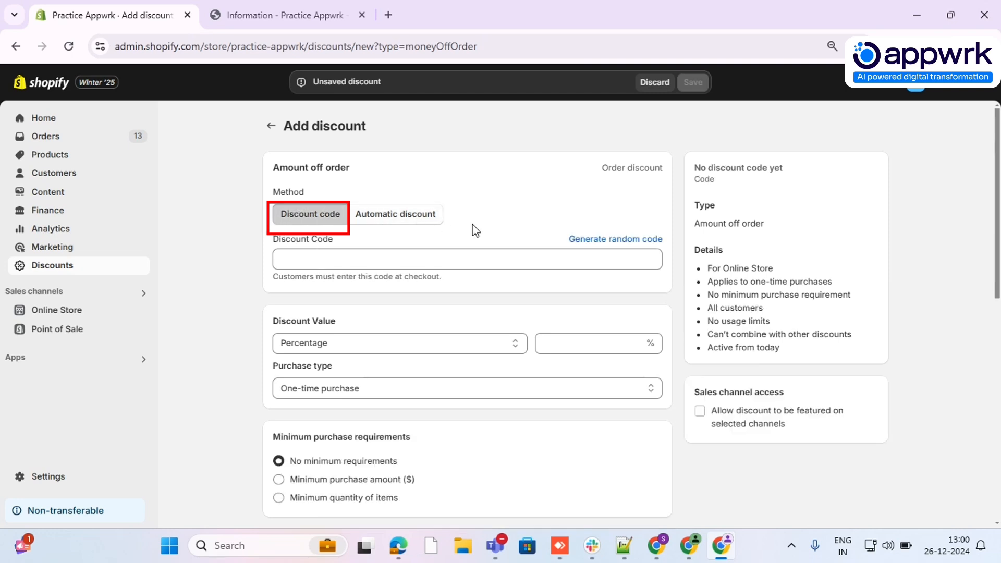
# Enter NewYear as the discount code for the order discount
pyautogui.click(364, 261)
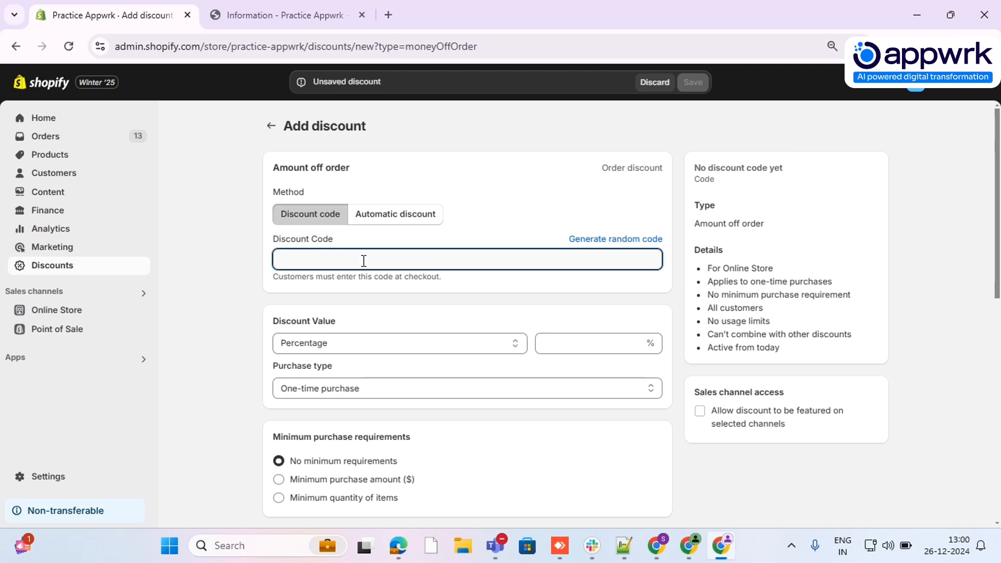
pyautogui.write('New')
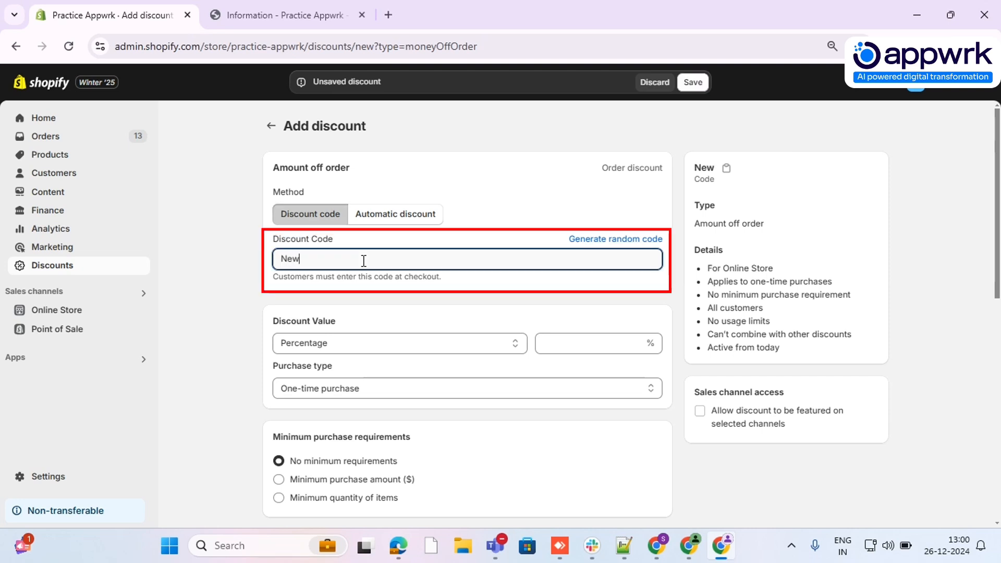
pyautogui.write('Year')
# Set the discount value to a percentage of 10%
pyautogui.scroll(-3, 364, 261)
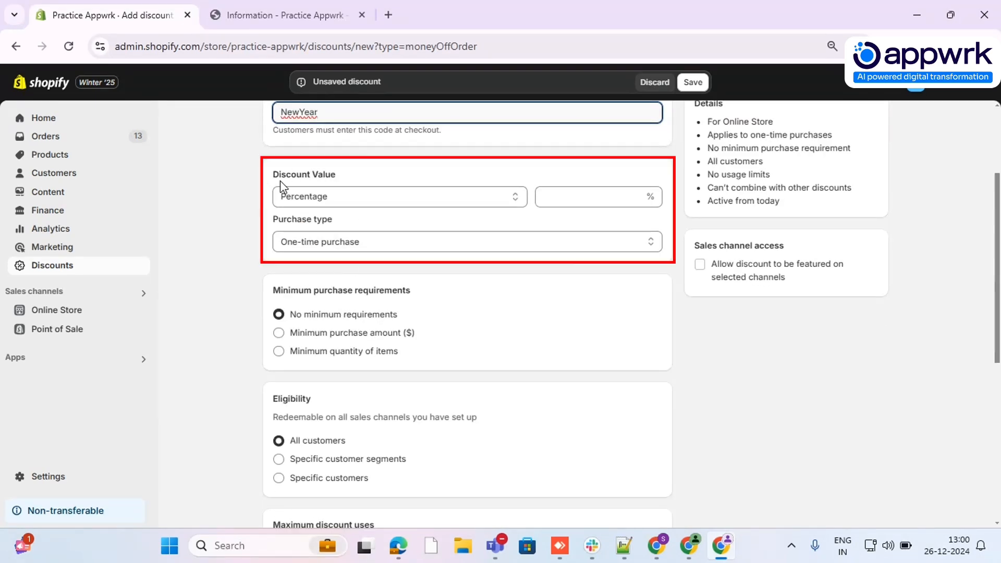
pyautogui.click(374, 197)
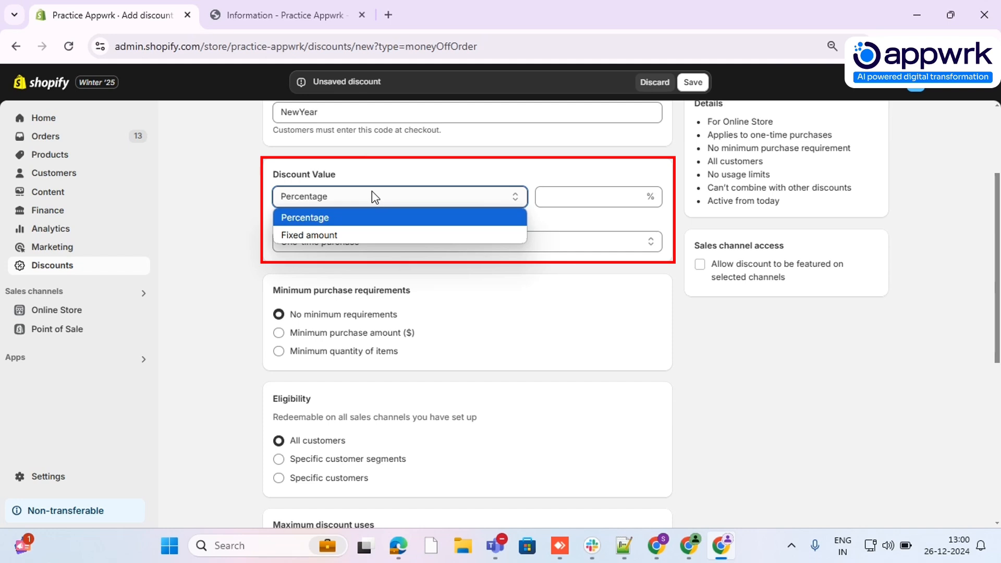
pyautogui.click(389, 219)
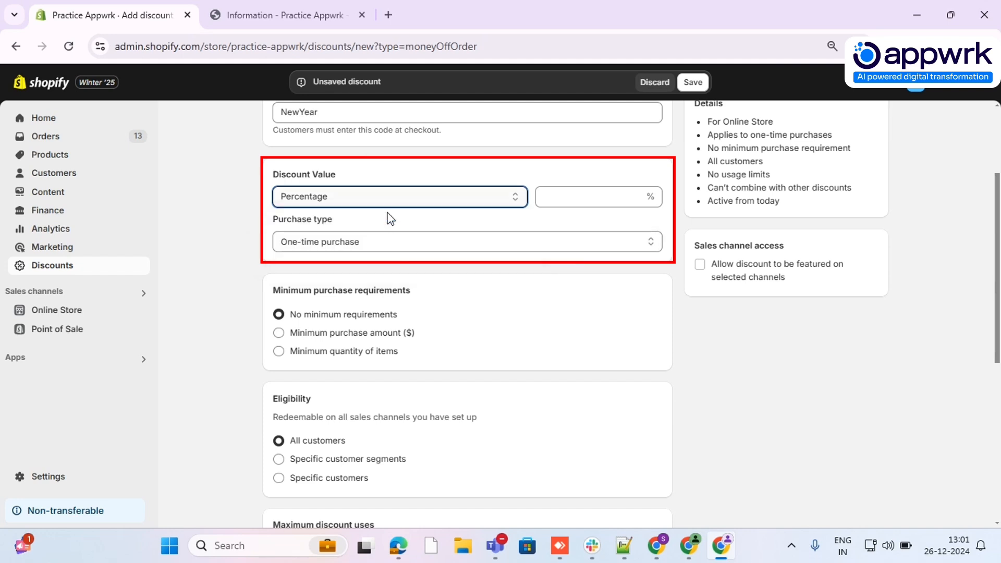
pyautogui.click(607, 197)
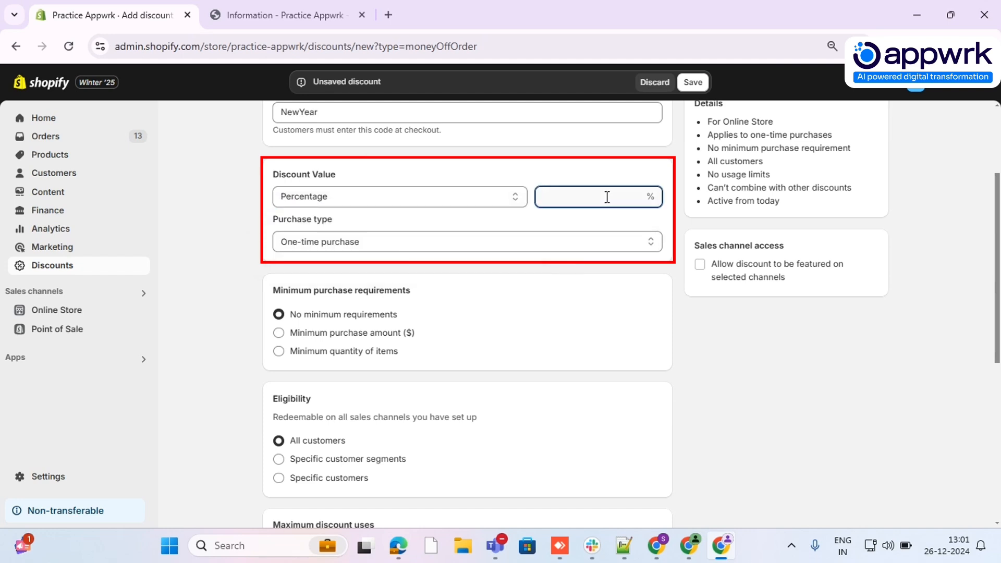
pyautogui.write('10')
pyautogui.click(518, 160)
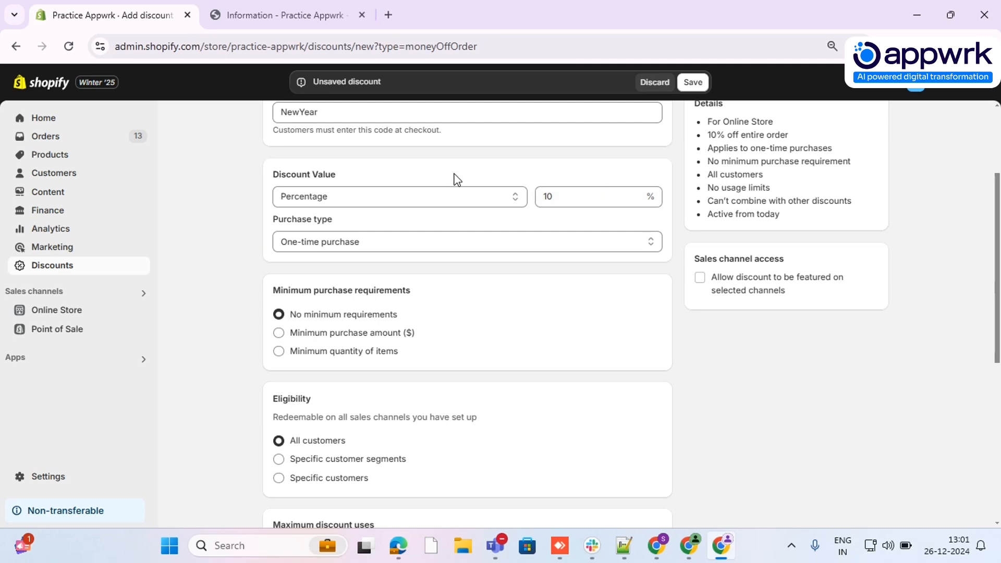
# Review the purchase type options for the discount, leaving One-time purchase selected
pyautogui.scroll(-2, 270, 156)
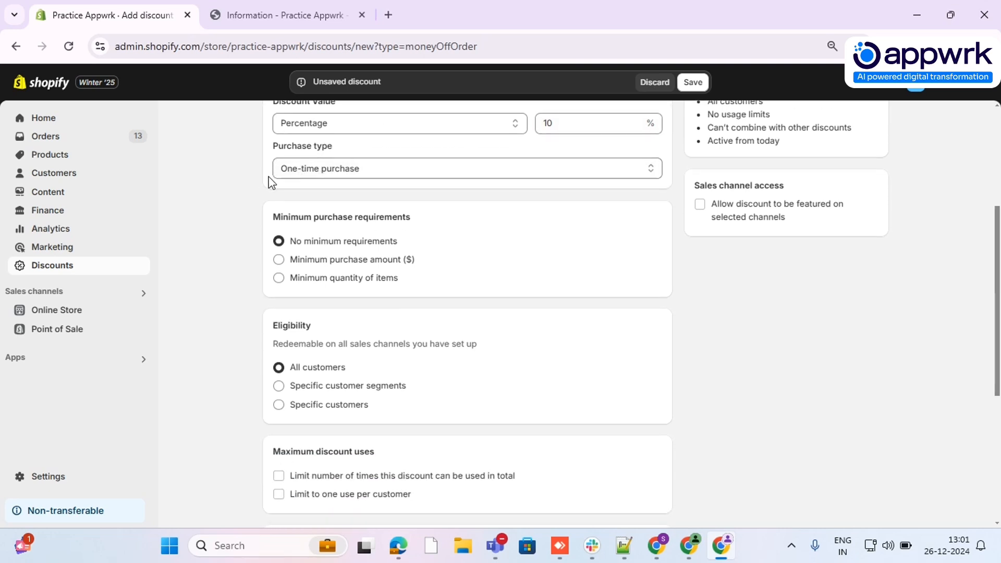
pyautogui.scroll(2, 265, 180)
pyautogui.click(405, 250)
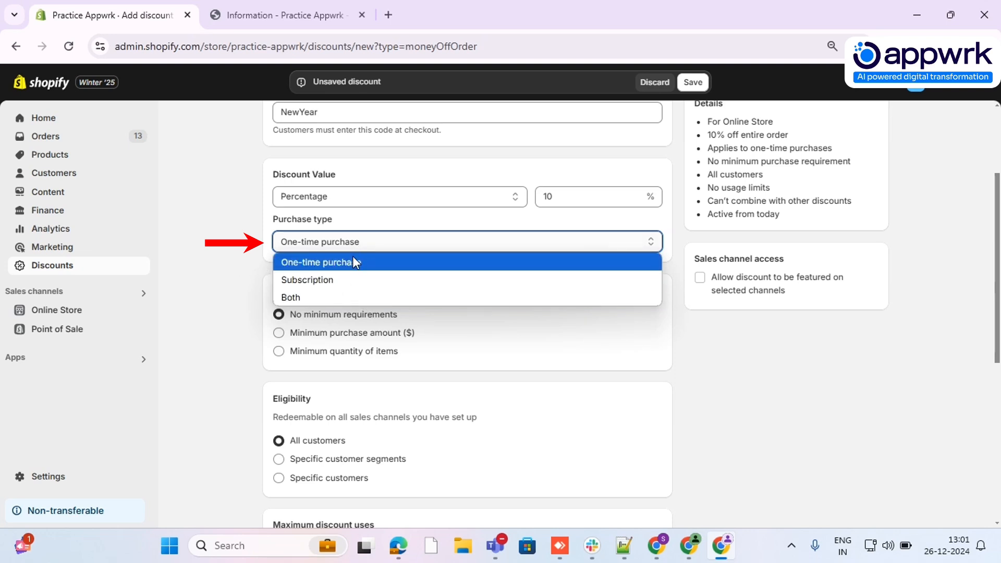
pyautogui.click(230, 267)
# Try a minimum purchase amount of $50 and a minimum quantity of 2 items, and return to no minimum requirements
pyautogui.scroll(-1, 237, 251)
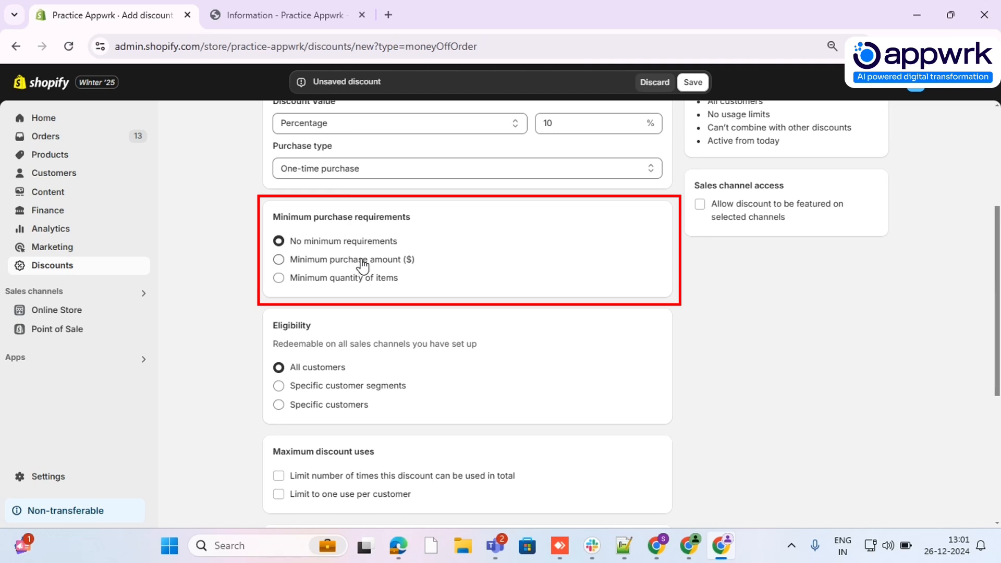
pyautogui.click(317, 263)
pyautogui.click(324, 280)
pyautogui.write('50')
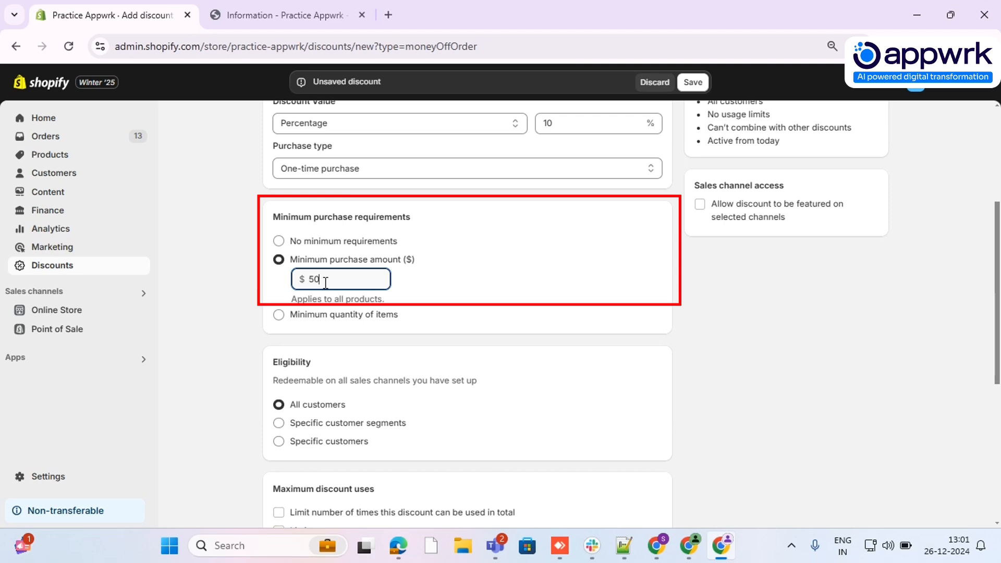
pyautogui.moveTo(309, 280); pyautogui.dragTo(382, 278)
pyautogui.click(306, 315)
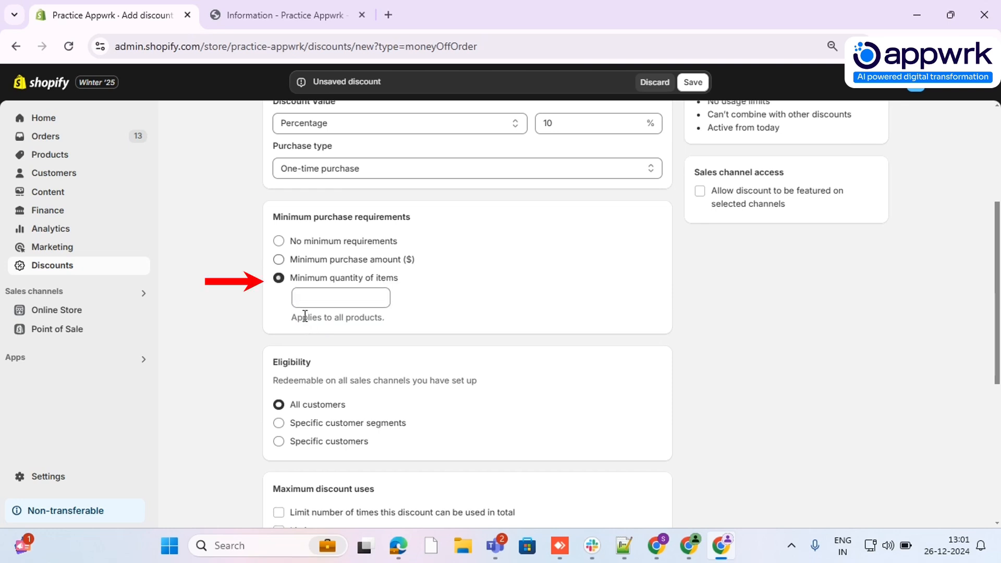
pyautogui.click(329, 299)
pyautogui.write('2')
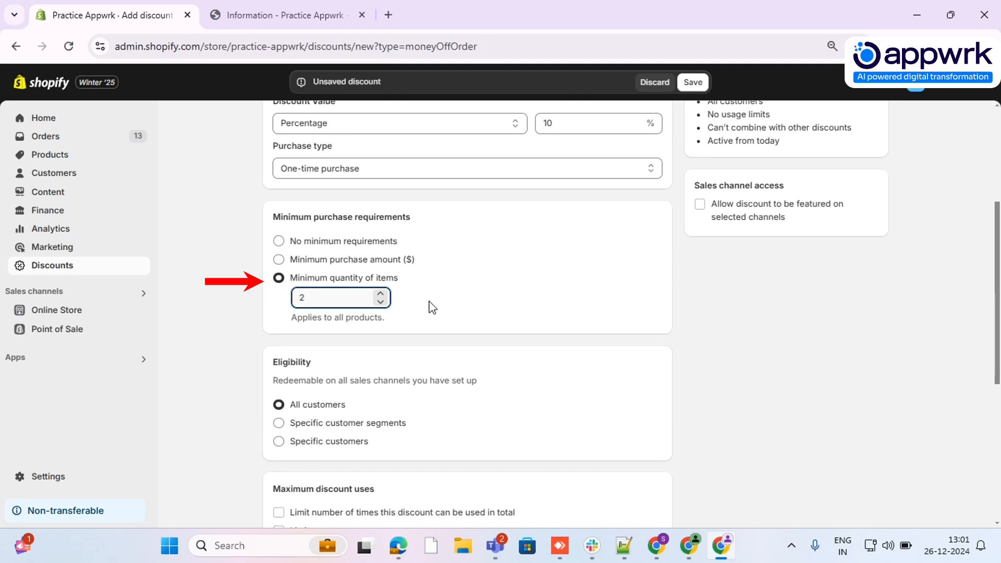
pyautogui.click(309, 250)
pyautogui.click(309, 244)
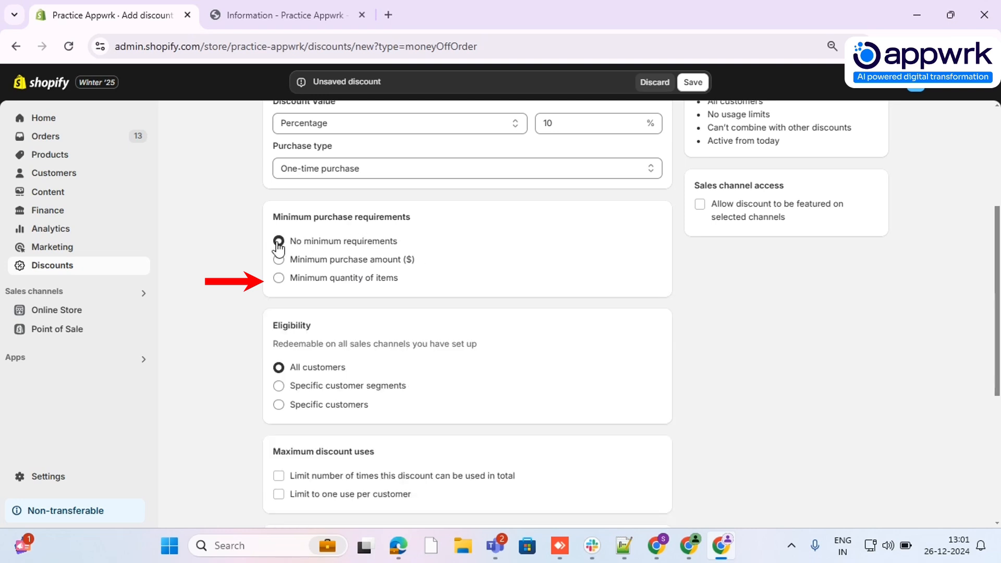
# Preview eligibility for specific customer segments and specific customers, and return to all customers
pyautogui.scroll(-1, 506, 248)
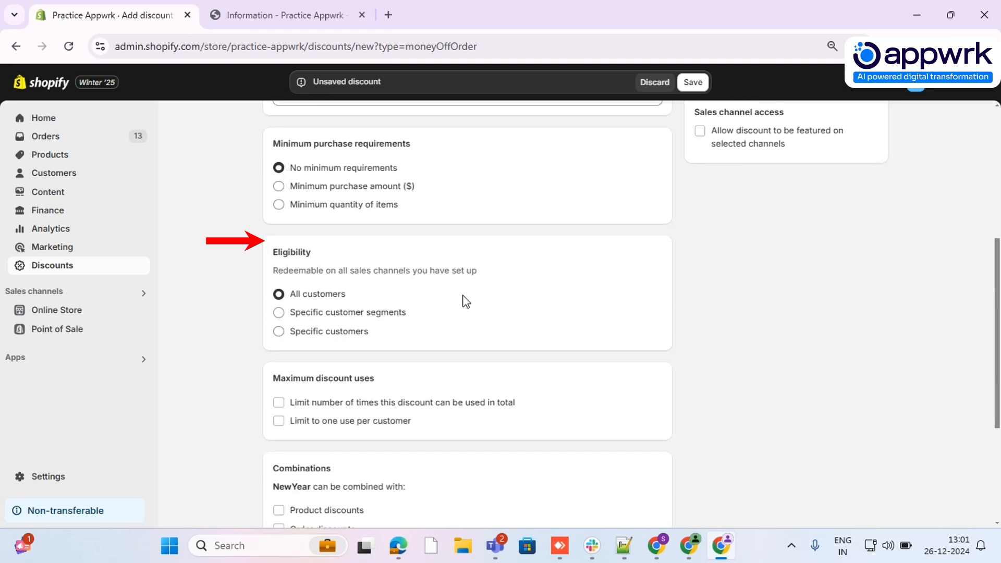
pyautogui.doubleClick(275, 251)
pyautogui.click(415, 290)
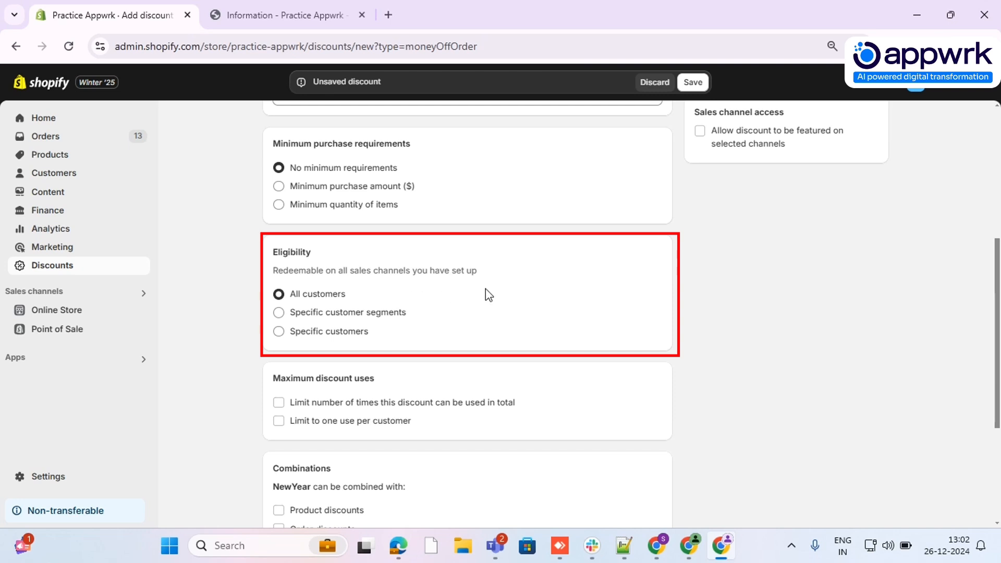
pyautogui.click(334, 314)
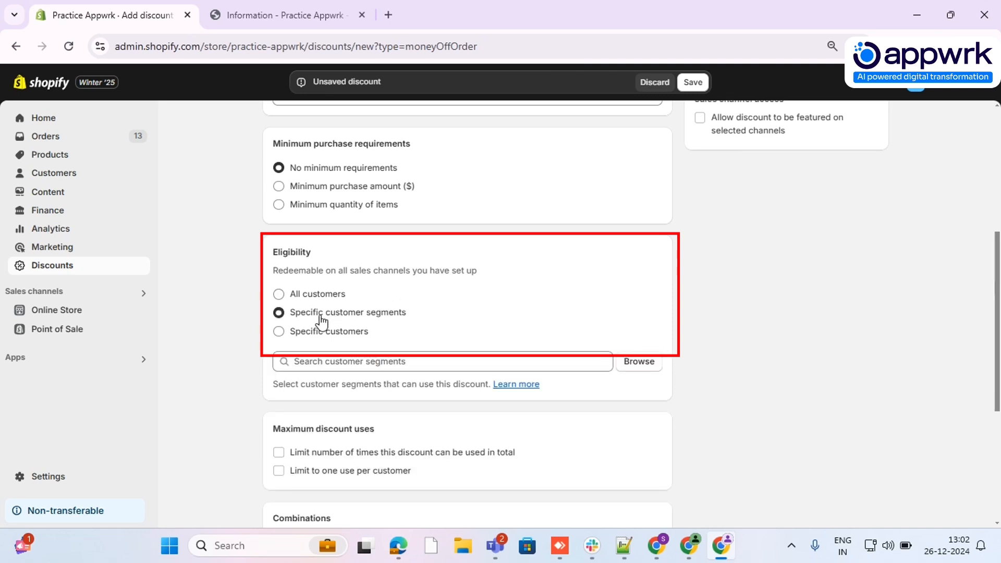
pyautogui.click(320, 337)
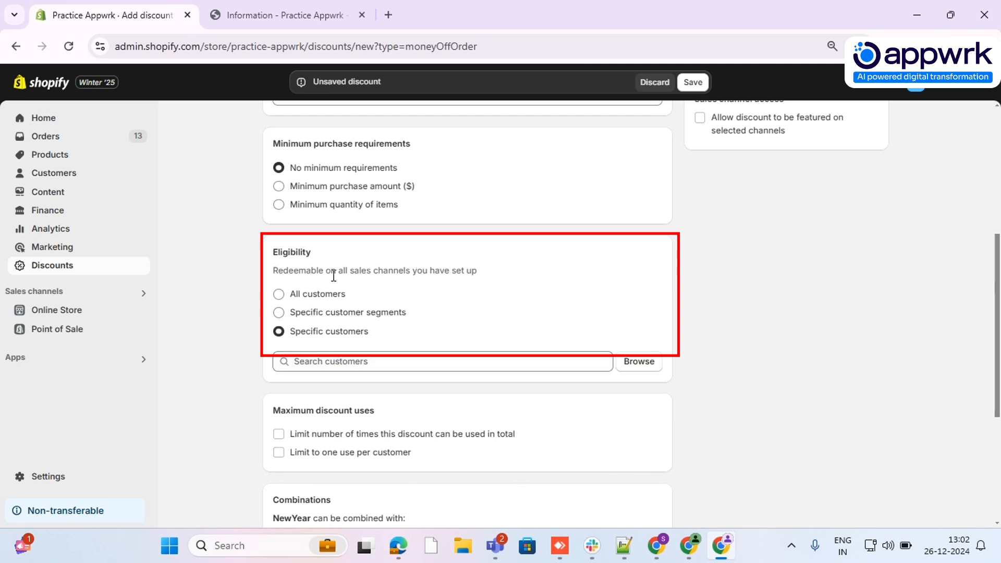
pyautogui.click(279, 293)
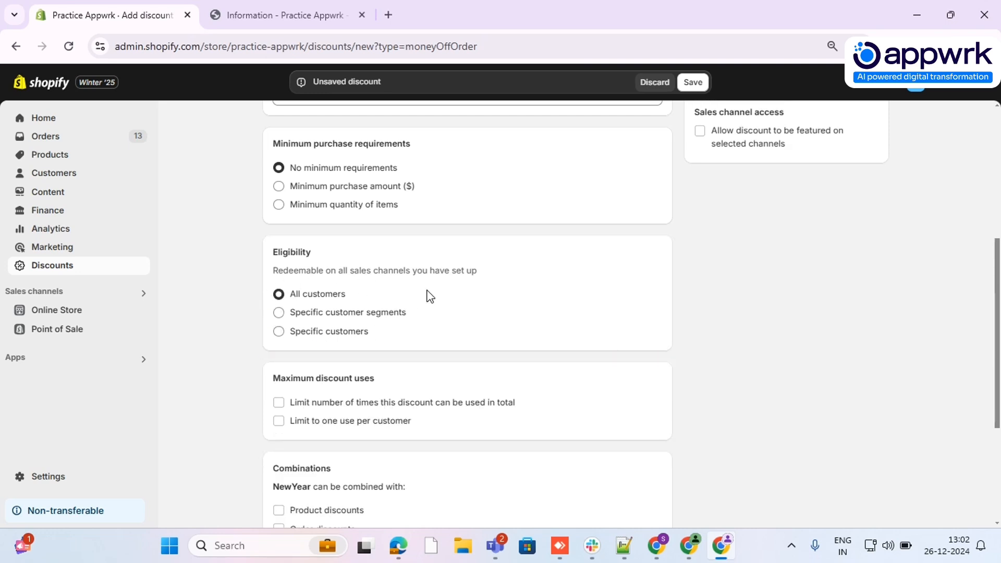
# Limit the discount to one use per customer under the maximum discount uses
pyautogui.scroll(-2, 430, 292)
pyautogui.doubleClick(301, 306)
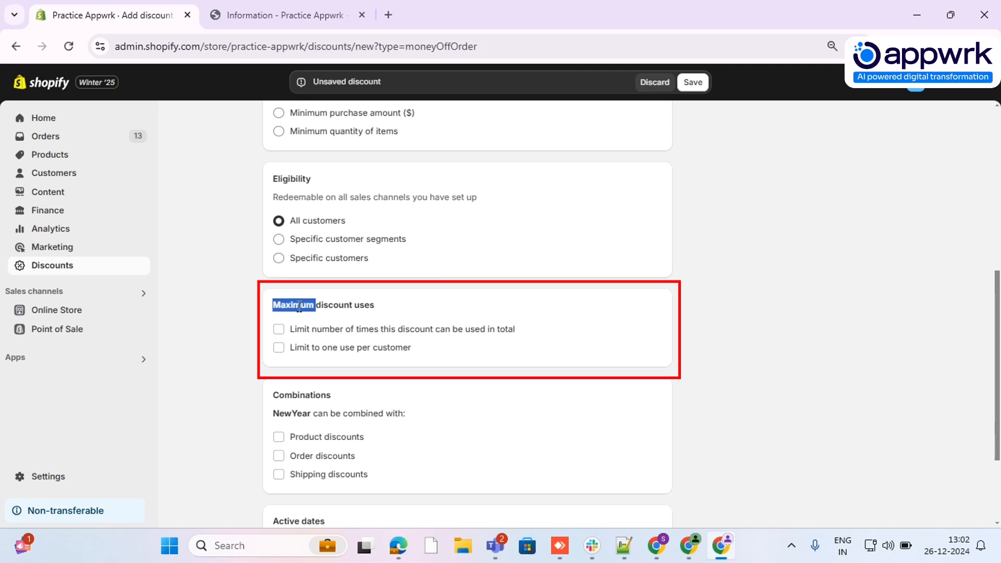
pyautogui.click(407, 311)
pyautogui.click(285, 352)
# Try enabling an end date in the discount's active dates and turn it off again
pyautogui.scroll(-2, 475, 354)
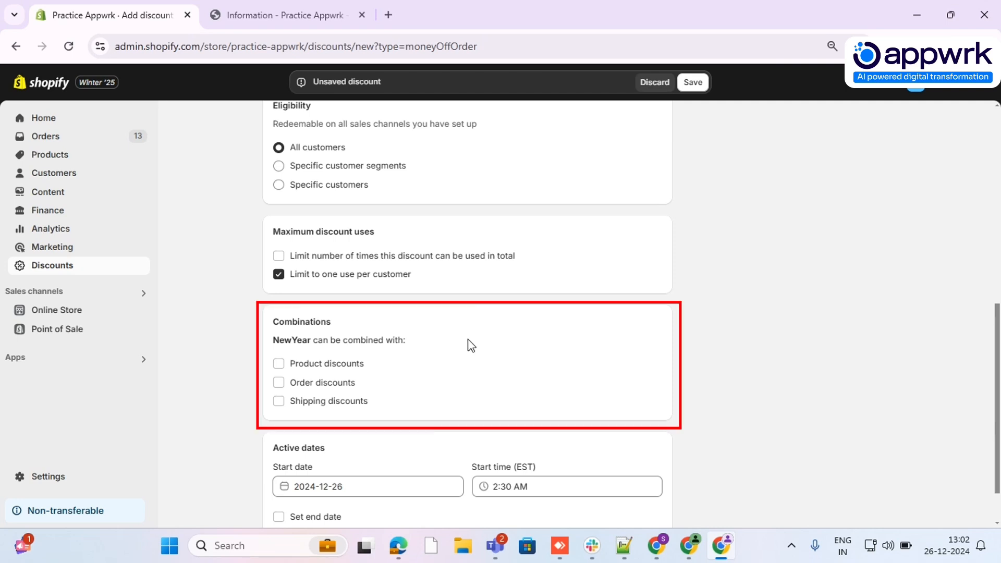
pyautogui.scroll(-1, 451, 357)
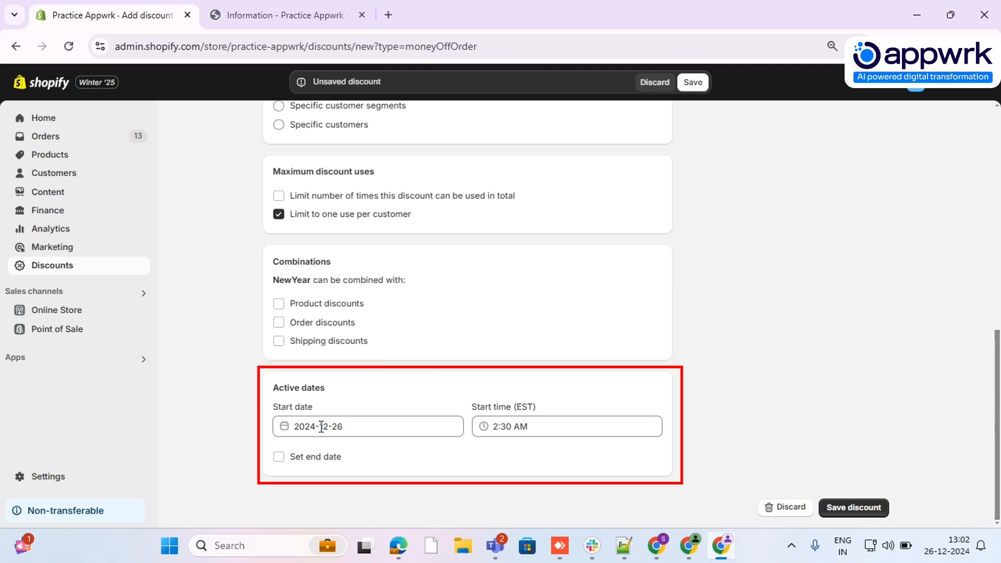
pyautogui.click(279, 458)
pyautogui.scroll(-1, 303, 462)
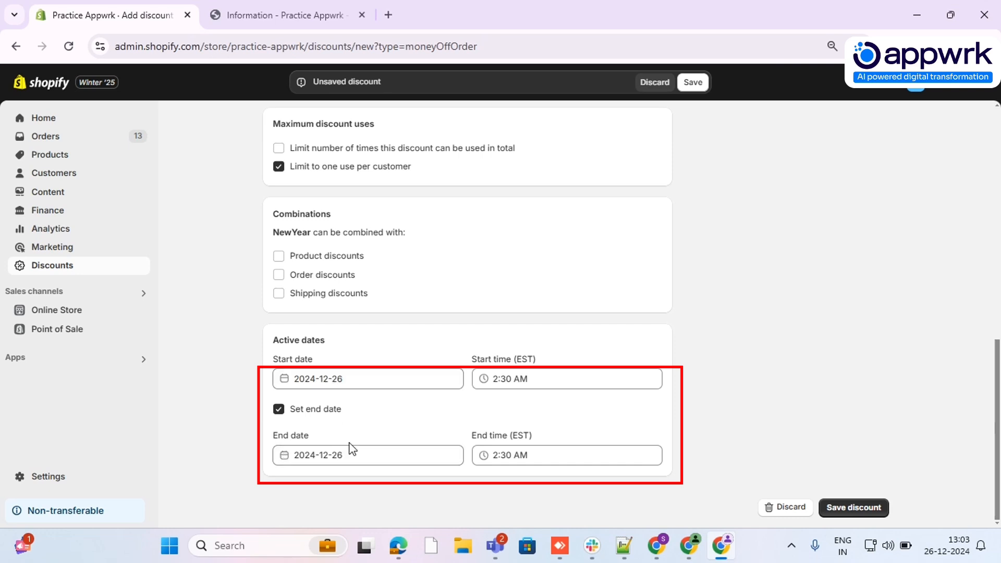
pyautogui.click(296, 411)
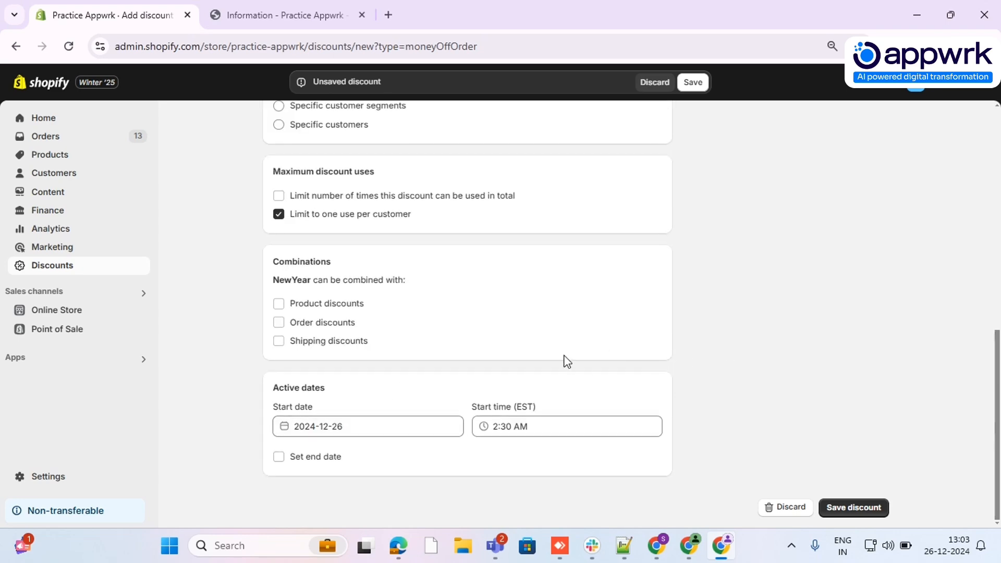
# Check the remaining discount settings and save the NewYear discount
pyautogui.scroll(10, 570, 362)
pyautogui.scroll(-7, 526, 271)
pyautogui.scroll(-4, 562, 308)
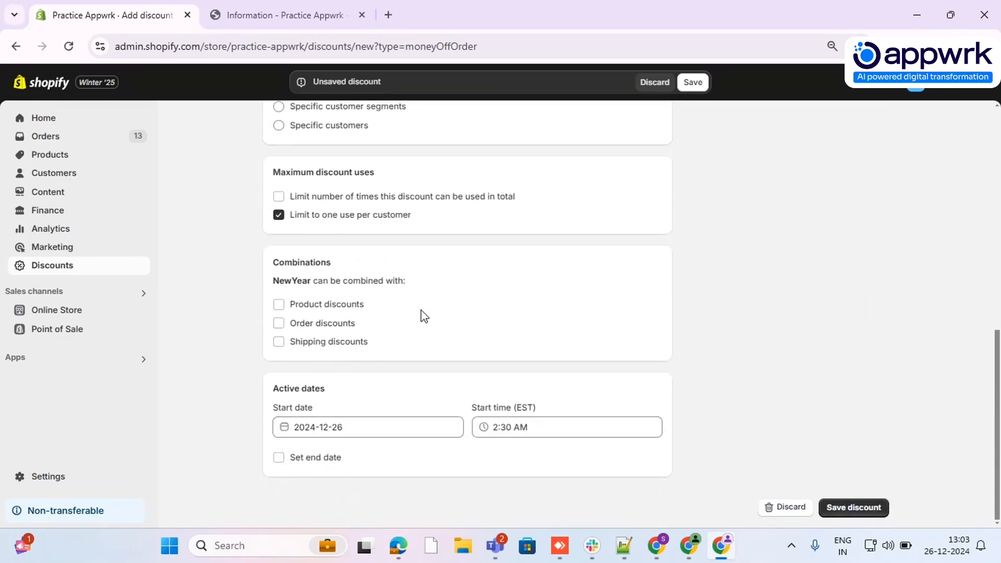
pyautogui.click(855, 509)
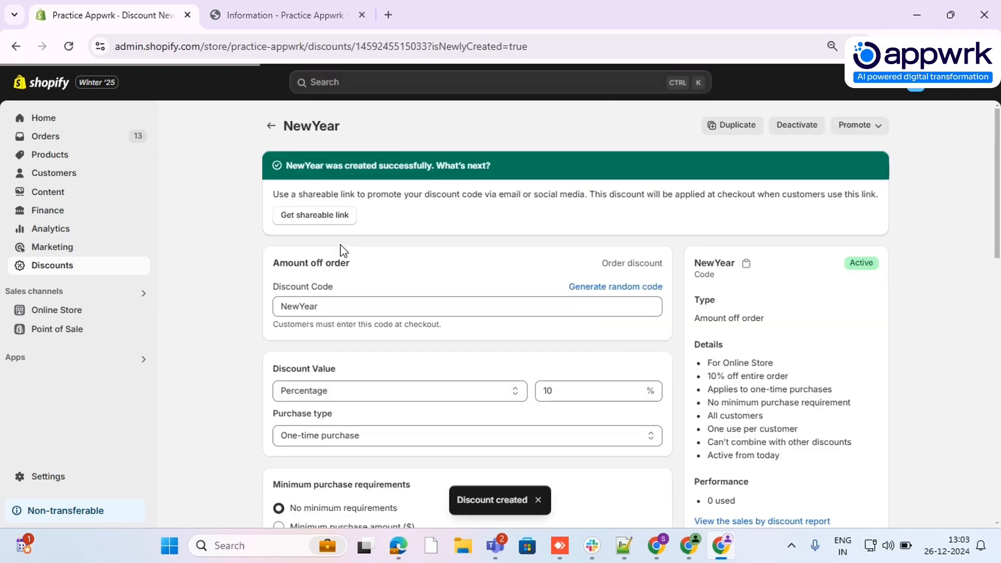
# Open the NewYear discount from the discounts list and copy its discount code
pyautogui.click(69, 265)
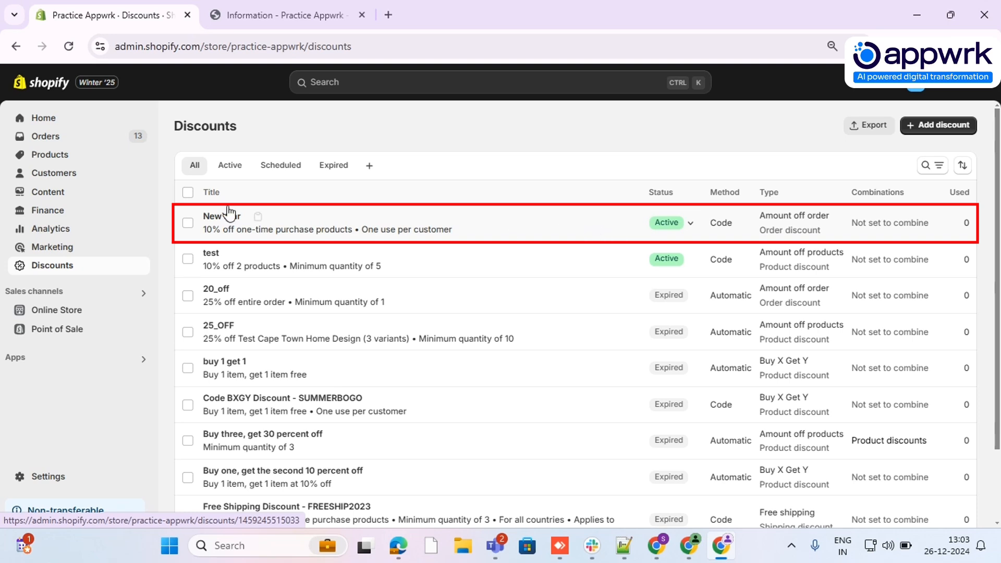
pyautogui.click(226, 226)
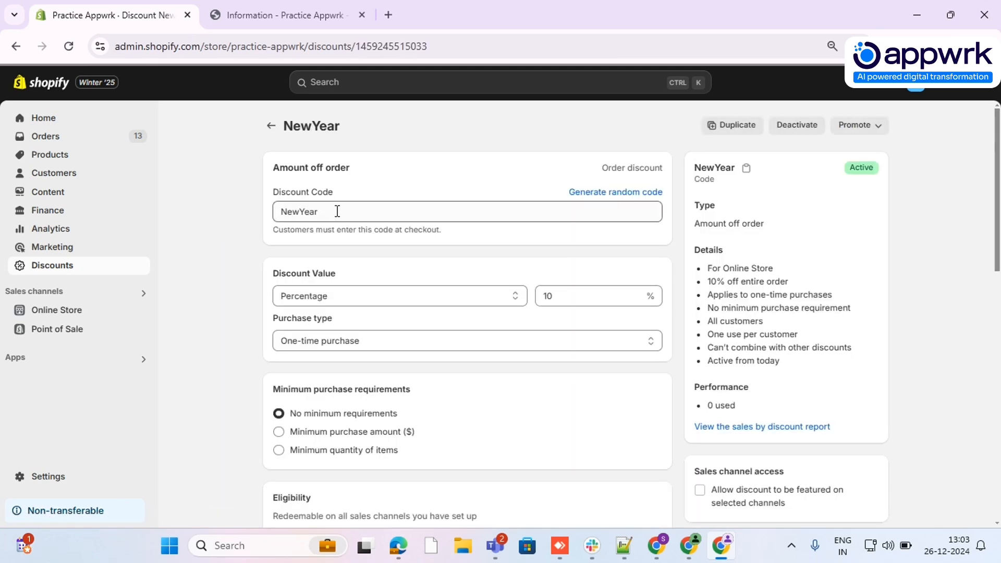
pyautogui.doubleClick(338, 211)
pyautogui.hotkey('ctrl', 'c')
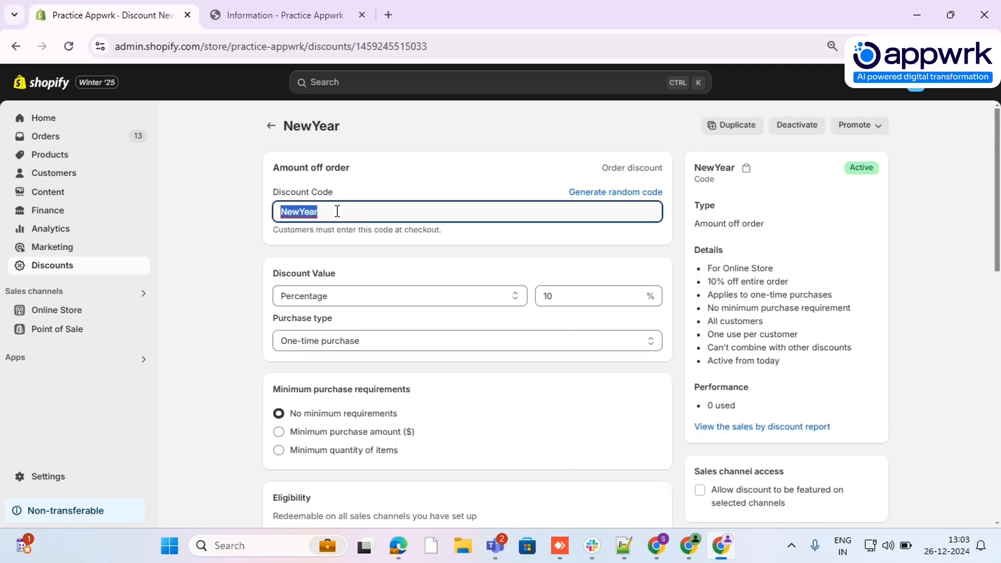
# Apply the copied NewYear code to the order in the store's open checkout page and return to the discount's admin page
pyautogui.click(281, 14)
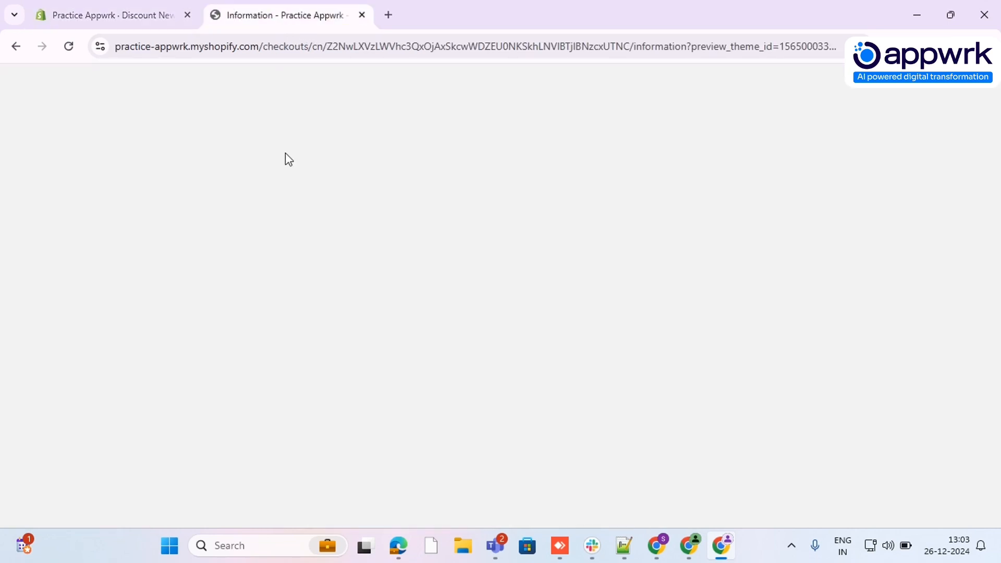
pyautogui.click(628, 169)
pyautogui.hotkey('ctrl', 'v')
pyautogui.click(876, 180)
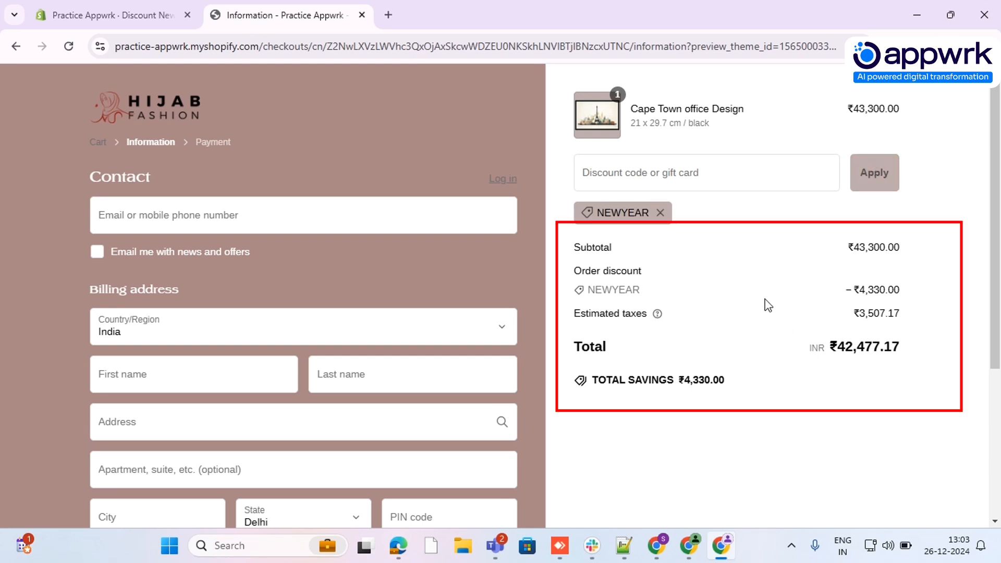
pyautogui.click(99, 13)
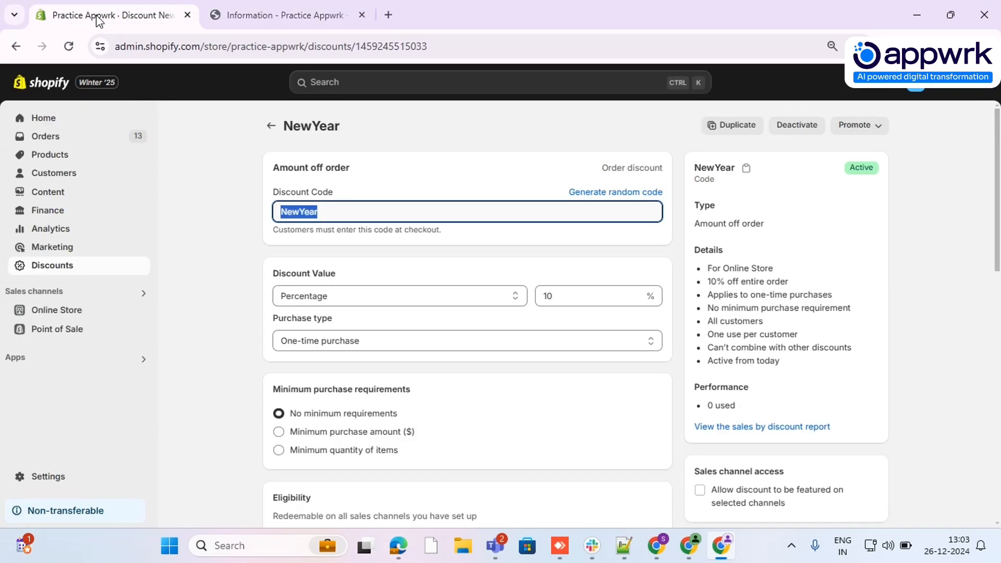